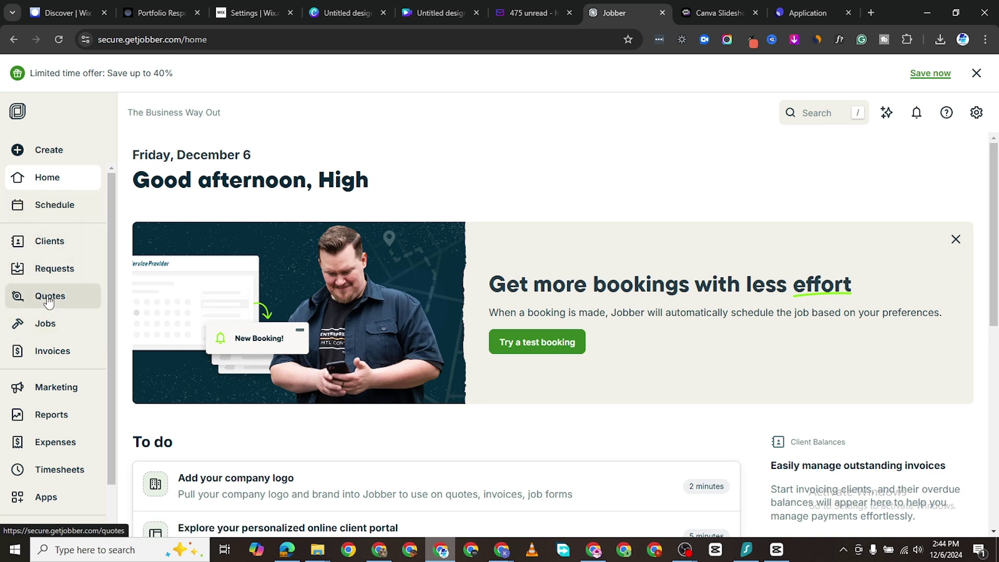
- Start a new quote, dismiss the how-to banner, and assign the existing lead as its client
left_click(49, 301)
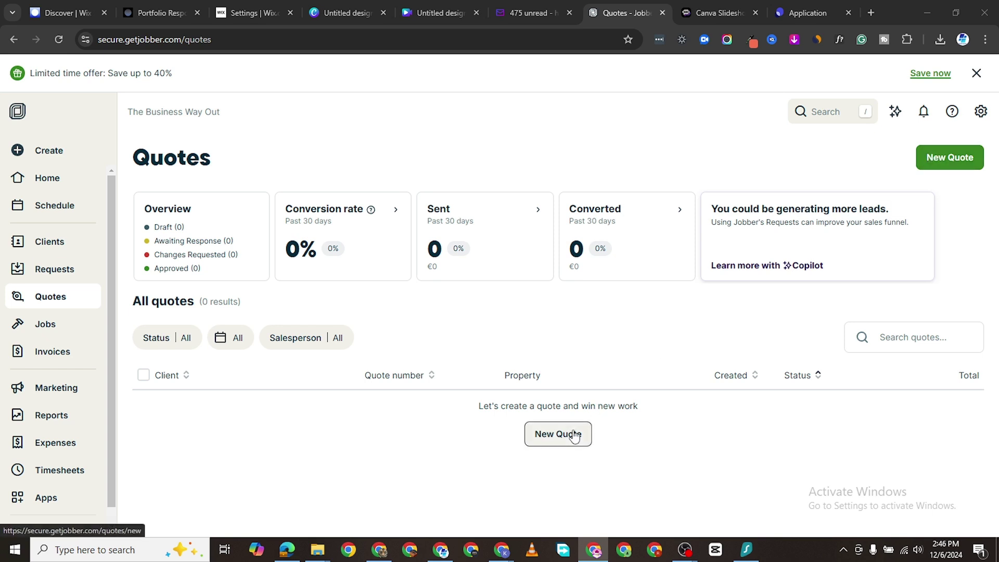
left_click(952, 165)
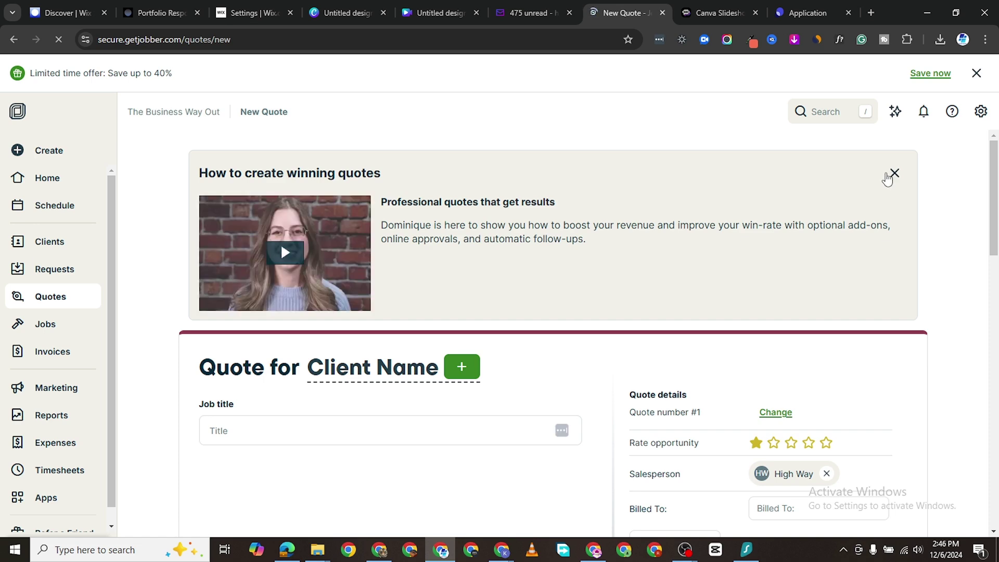
left_click(893, 173)
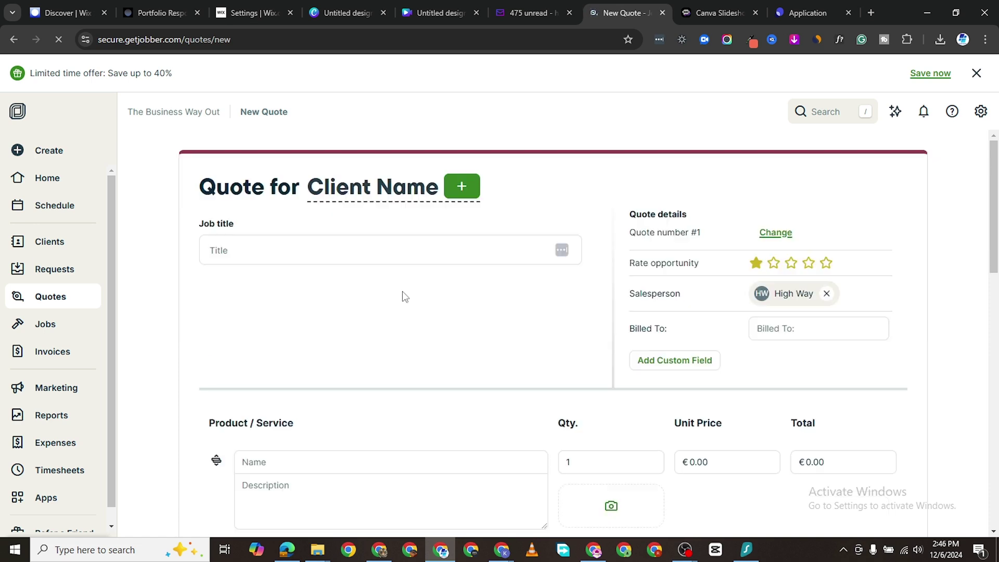
left_click(467, 185)
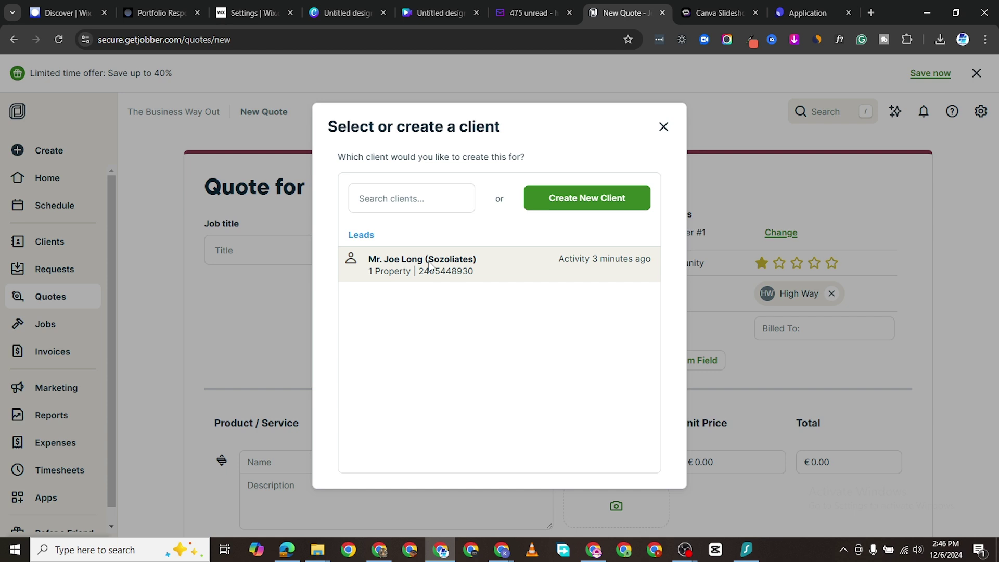
left_click(456, 272)
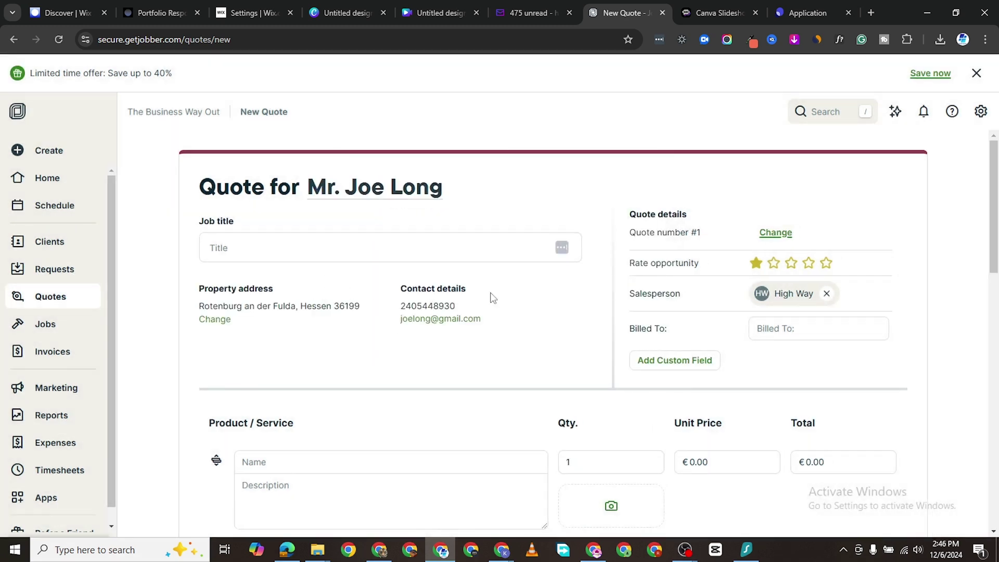
- Fill in the quote's Billed To field with the client's full name
scroll(694, 286, "down", 1)
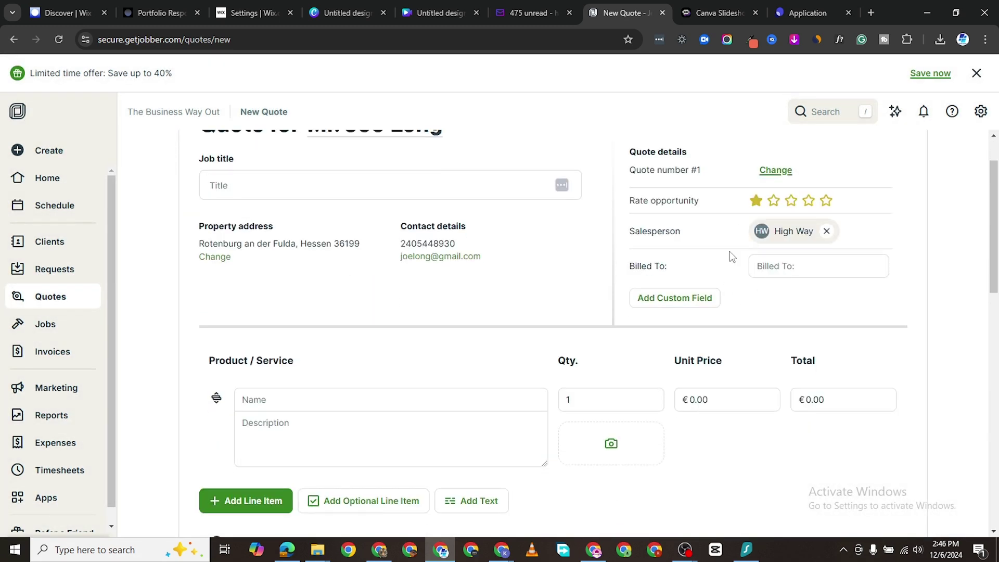
left_click(789, 264)
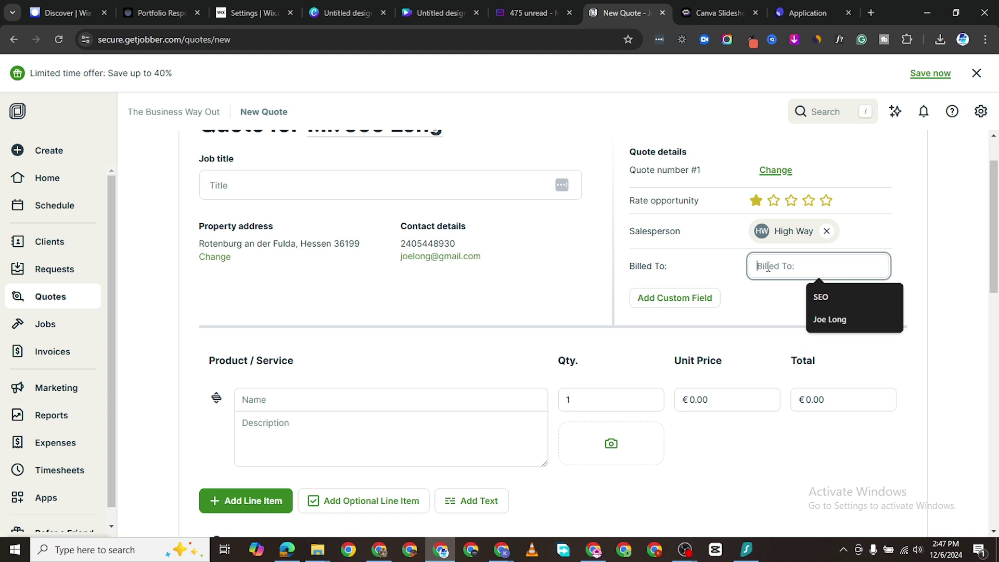
left_click(830, 319)
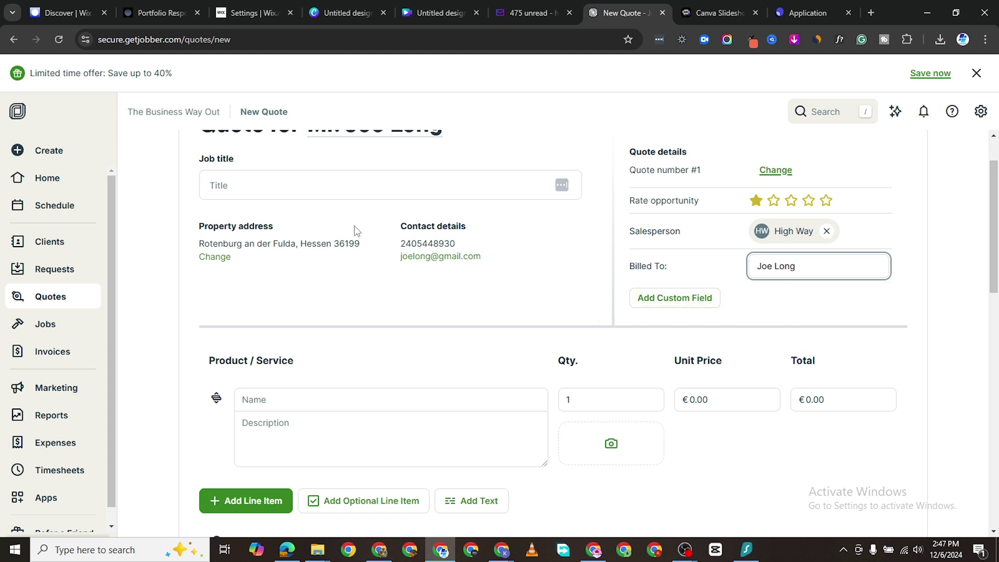
- Set the quote's first line item to the Dishwasher Full Installation service
scroll(346, 406, "down", 3)
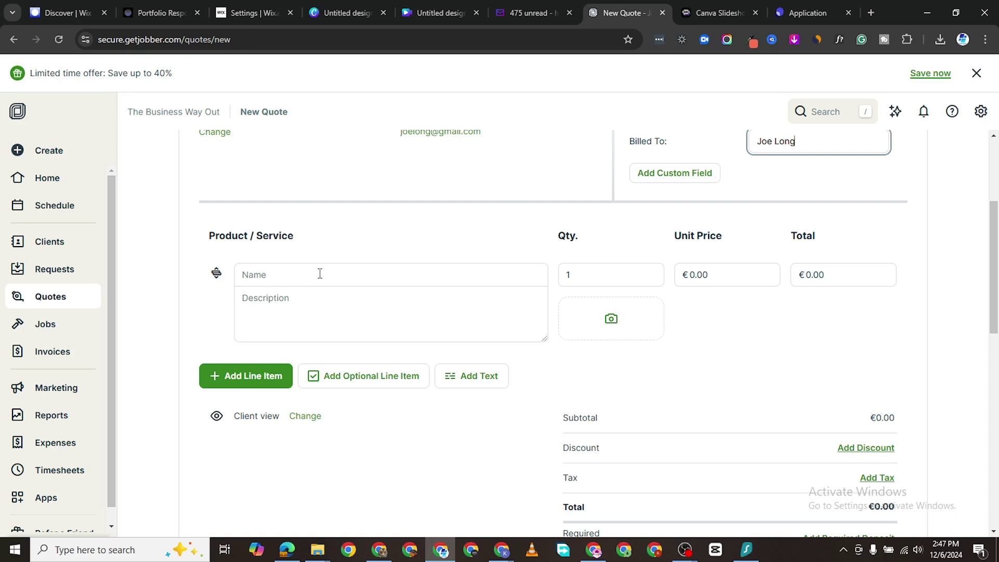
left_click(320, 274)
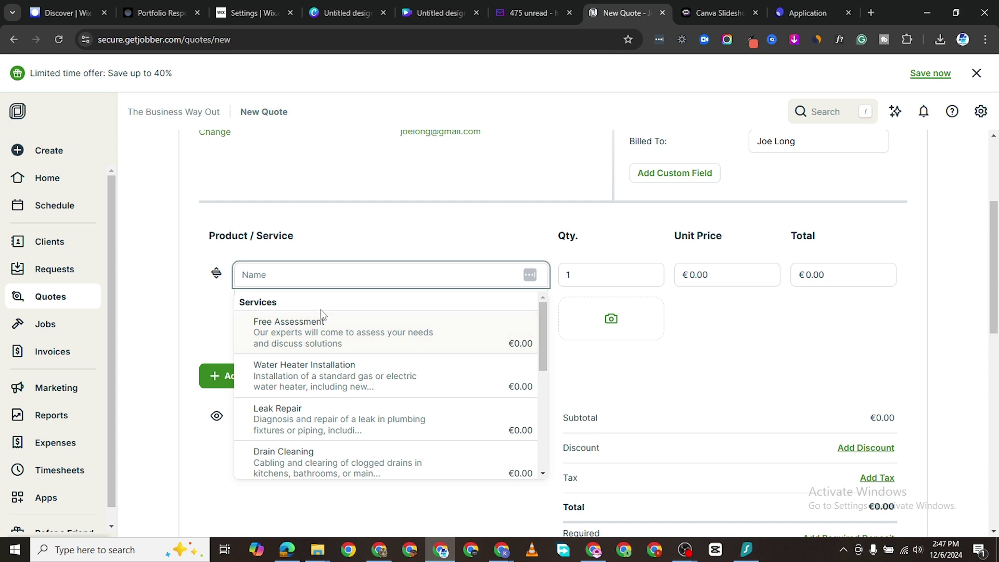
scroll(327, 364, "down", 3)
scroll(334, 405, "down", 2)
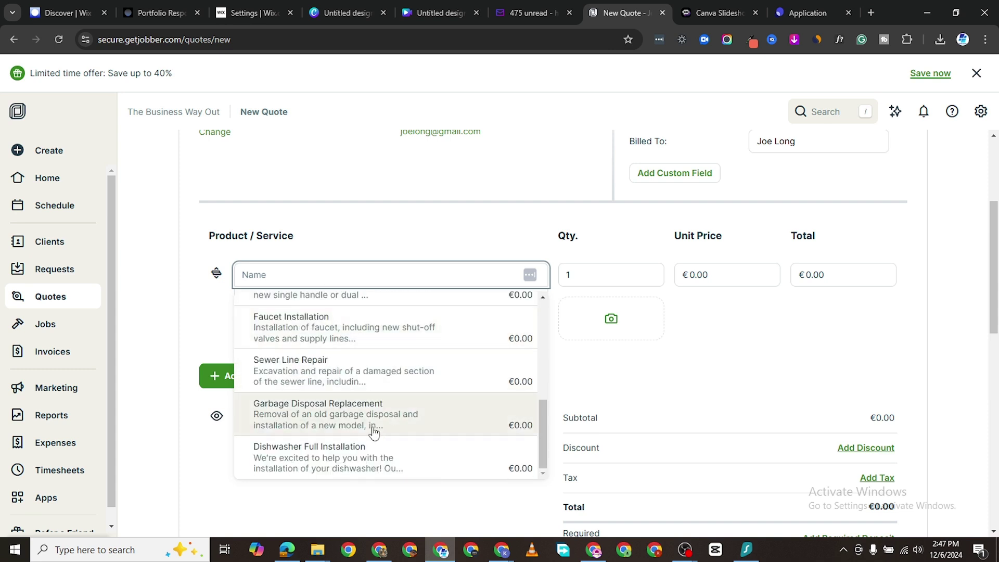
left_click(193, 424)
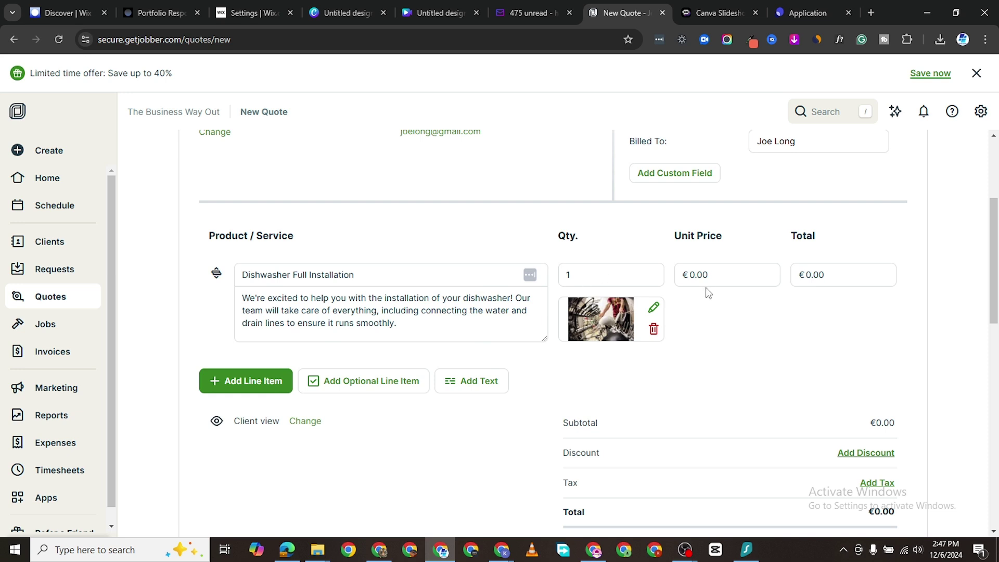
- Set the unit price of the dishwasher installation line item to €100.00
left_click(687, 278)
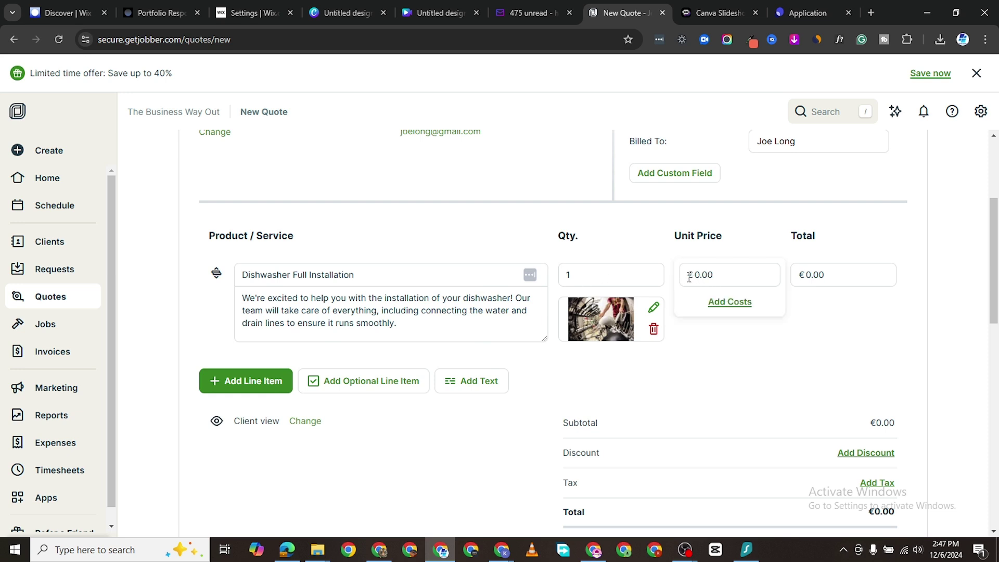
left_click(694, 275)
type("1")
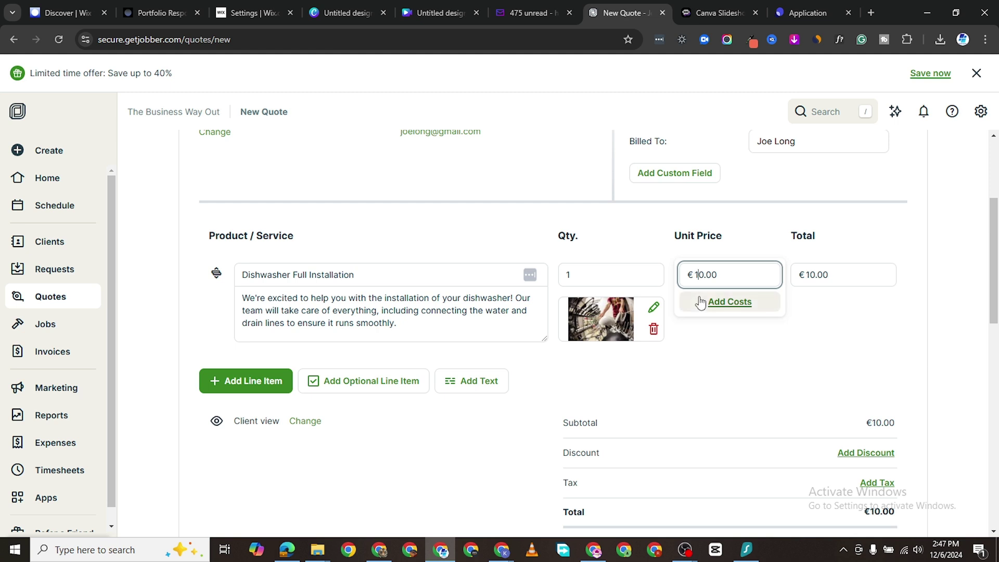
type("0")
left_click(819, 275)
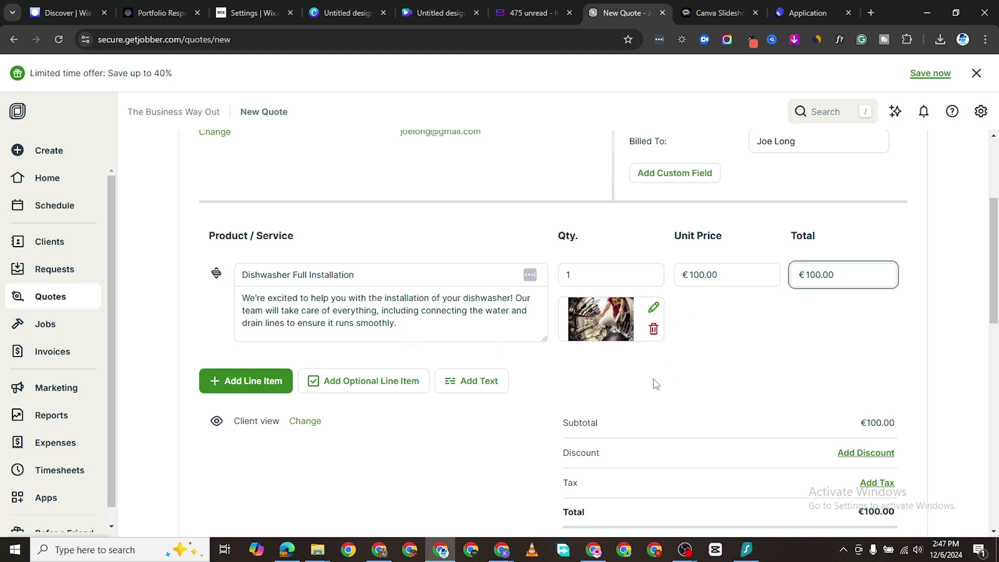
- Add a discount of 10.00 to the quote and set its type to percent
scroll(312, 323, "down", 2)
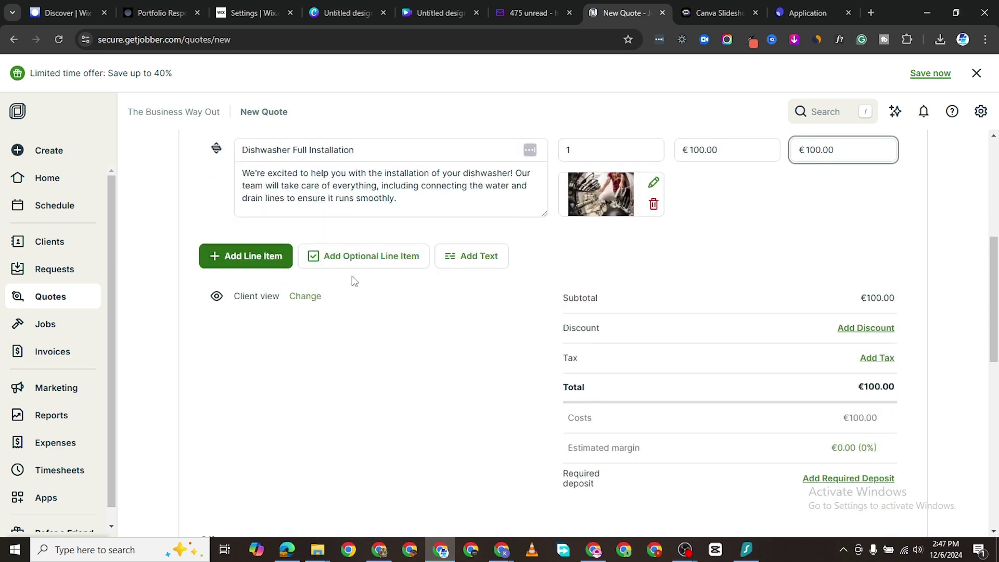
scroll(312, 282, "down", 1)
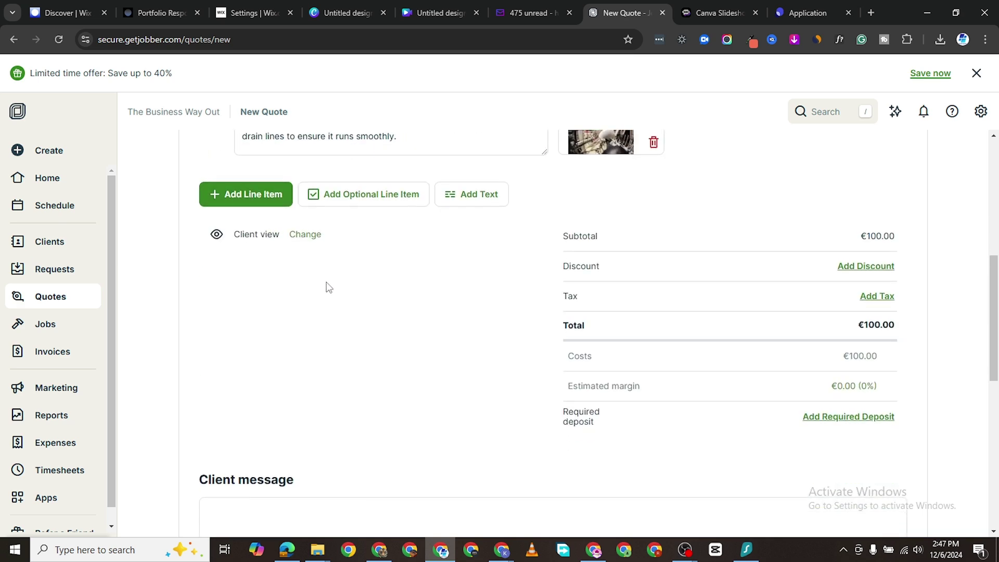
scroll(343, 312, "up", 2)
scroll(326, 313, "up", 2)
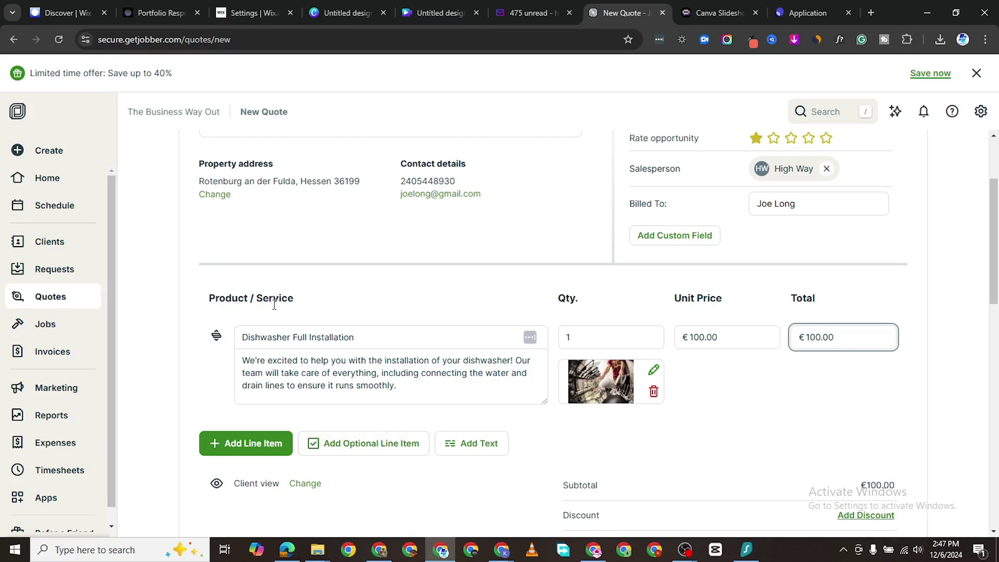
scroll(364, 323, "down", 3)
scroll(525, 346, "down", 2)
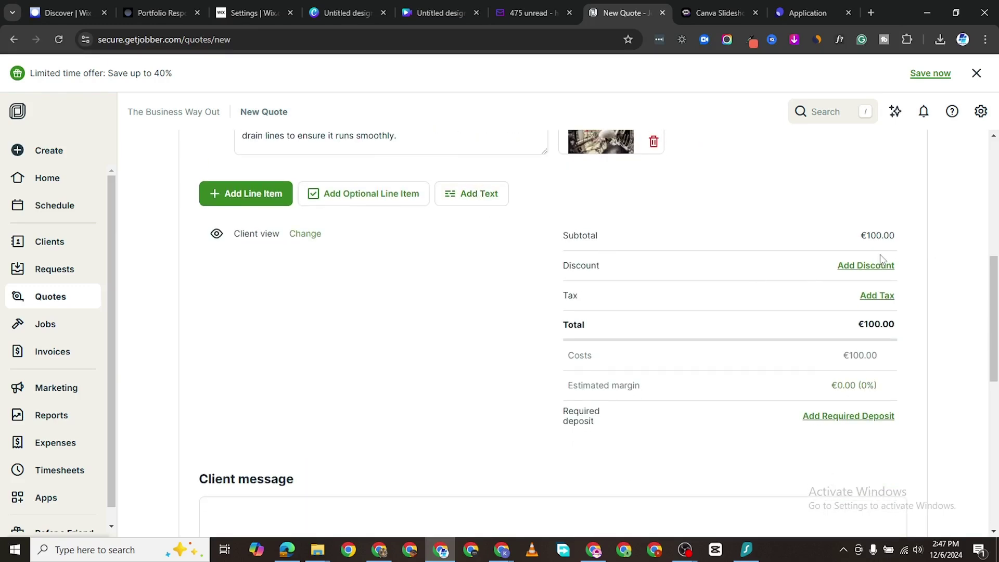
left_click(864, 265)
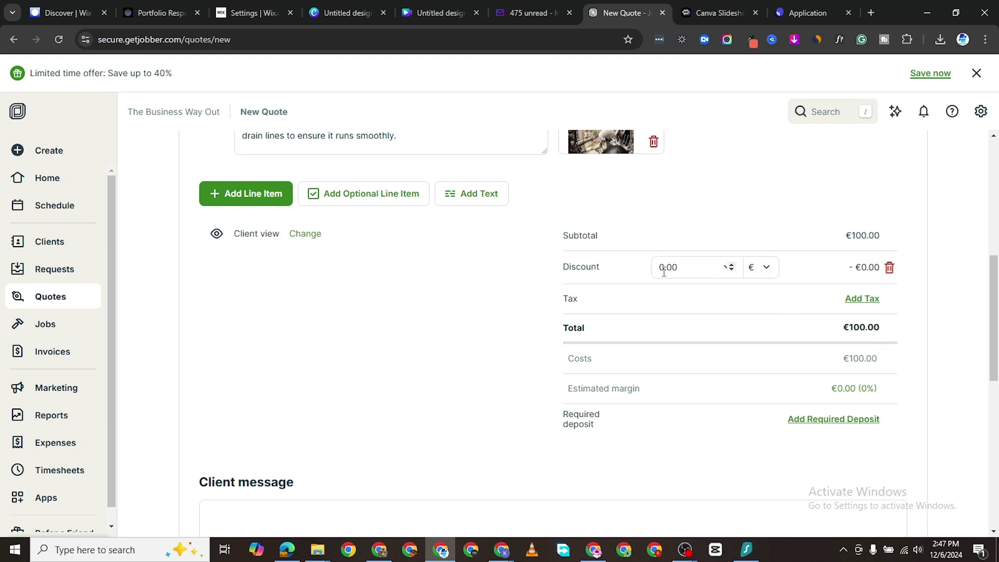
double_click(661, 268)
left_click(661, 270)
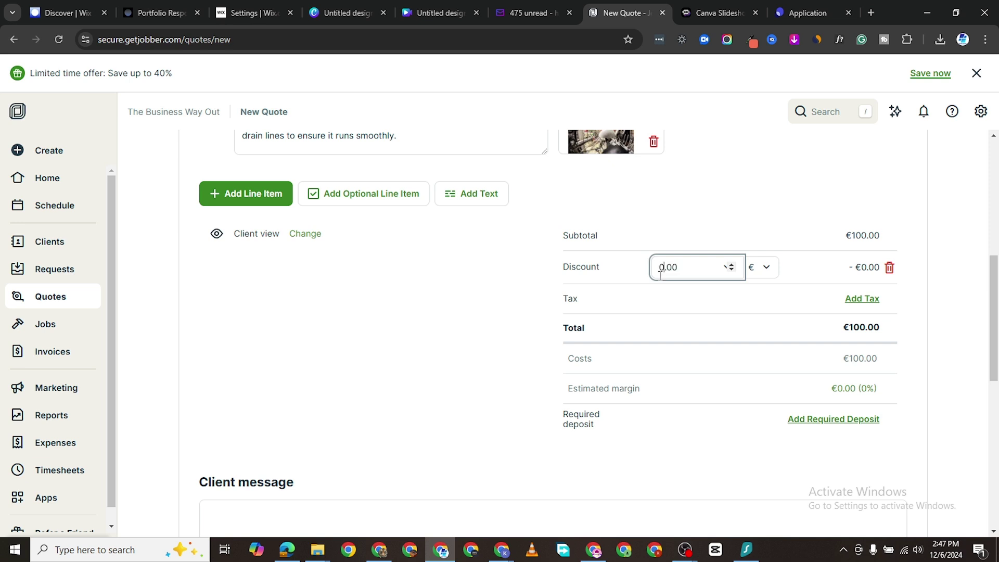
type("1")
left_click(814, 302)
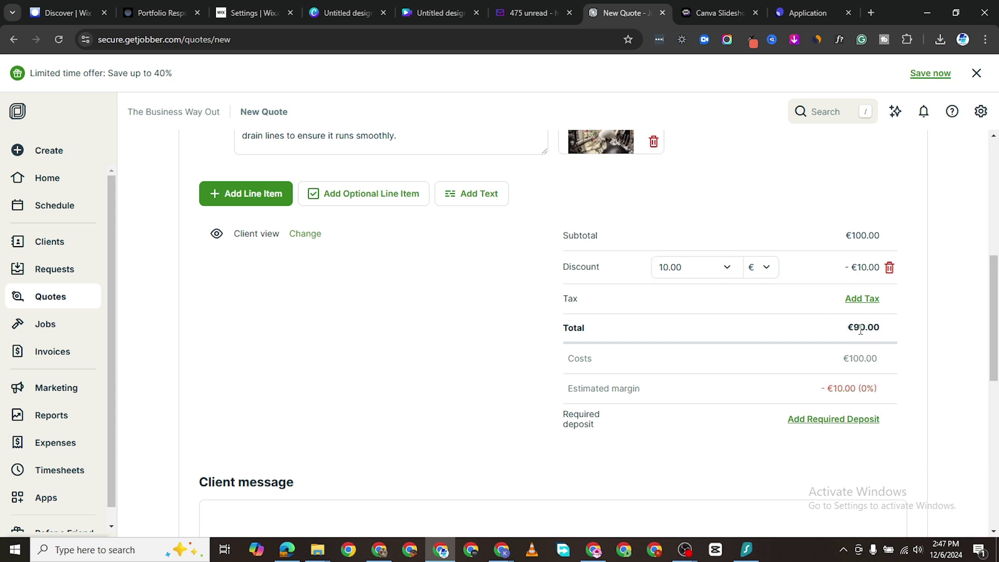
left_click(766, 270)
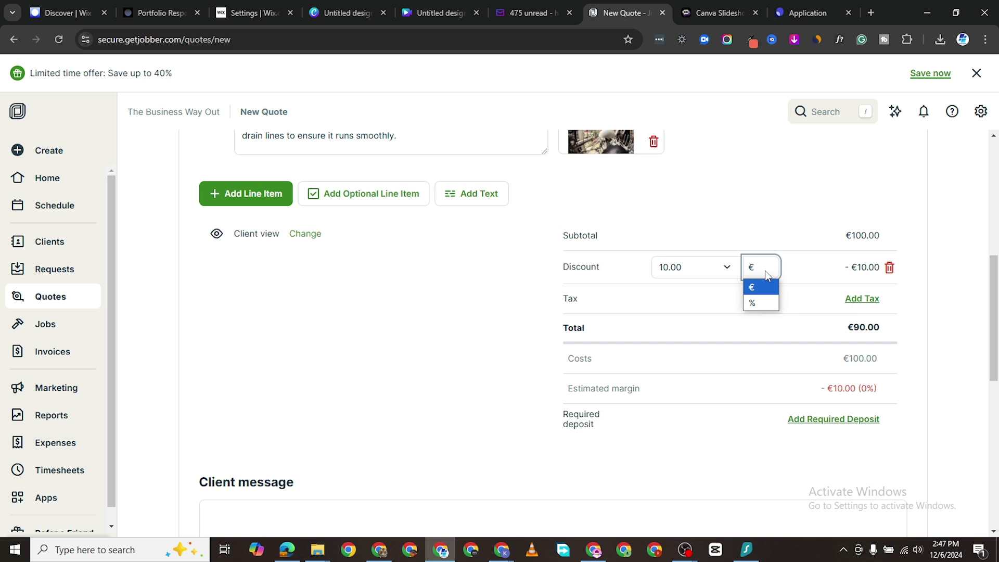
left_click(770, 304)
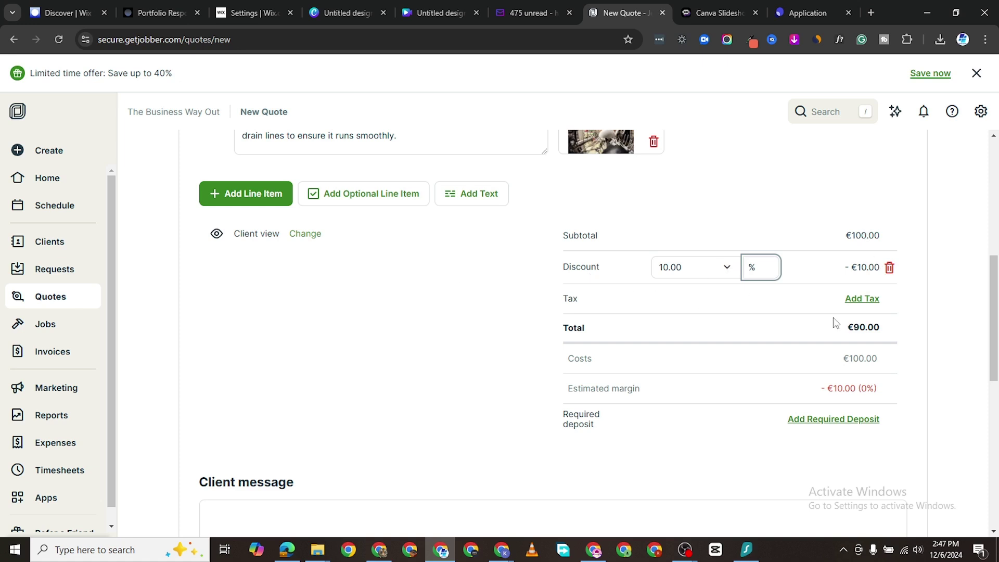
- Add a required deposit of 60.00 to the quote and set its type to percent
scroll(770, 413, "down", 2)
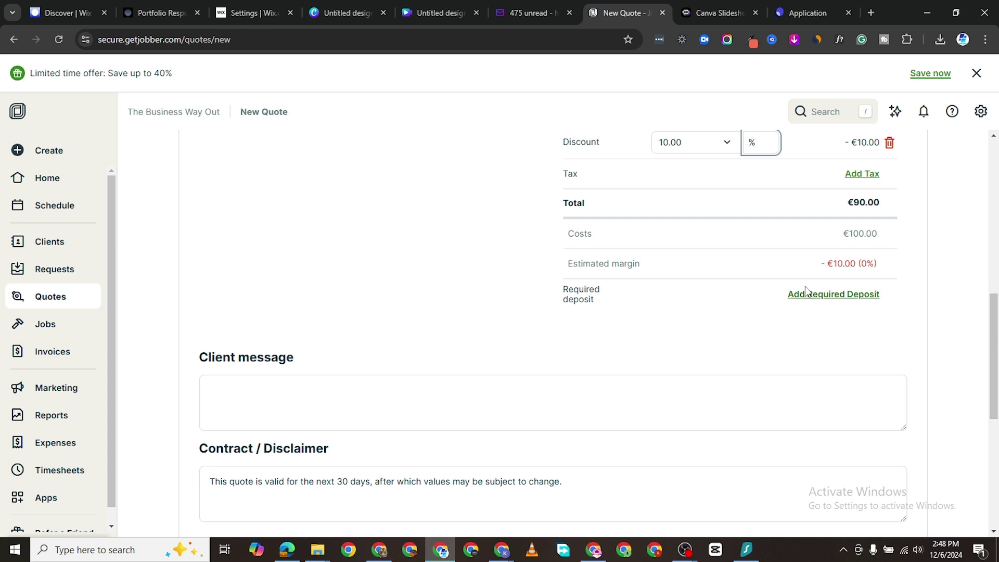
left_click(816, 300)
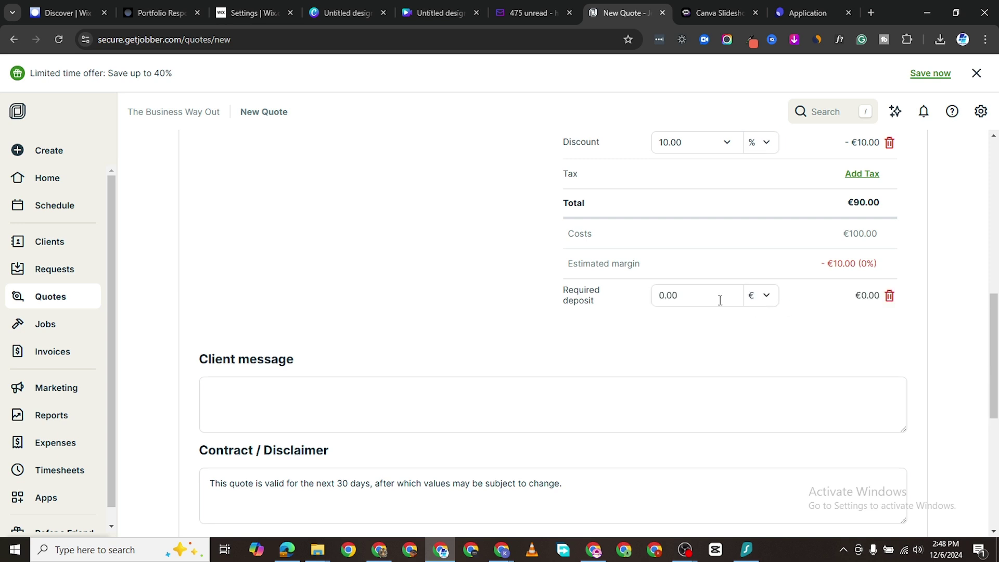
left_click(658, 298)
left_click(651, 305)
left_click(653, 298)
left_click(656, 297)
type("6")
left_click(771, 297)
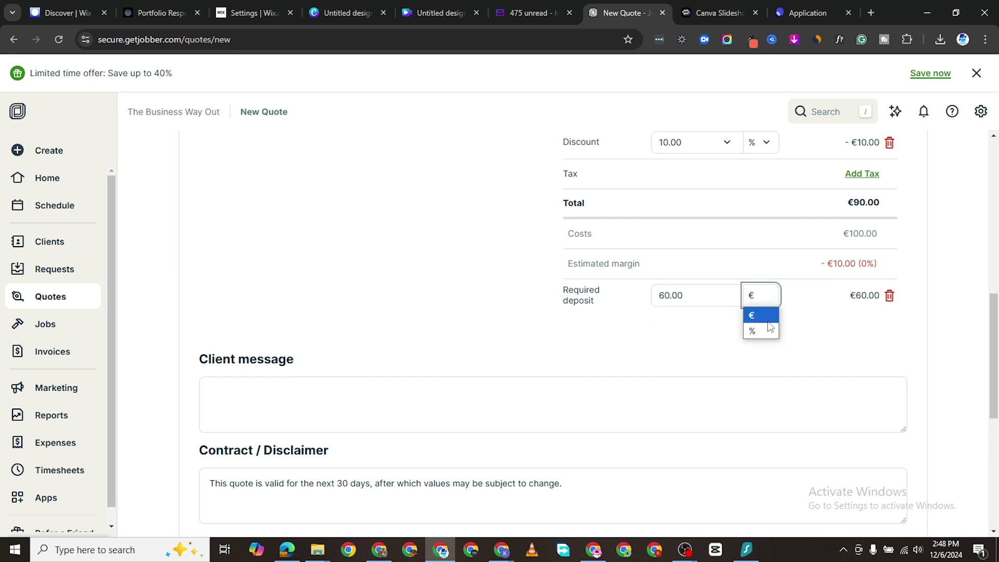
left_click(765, 330)
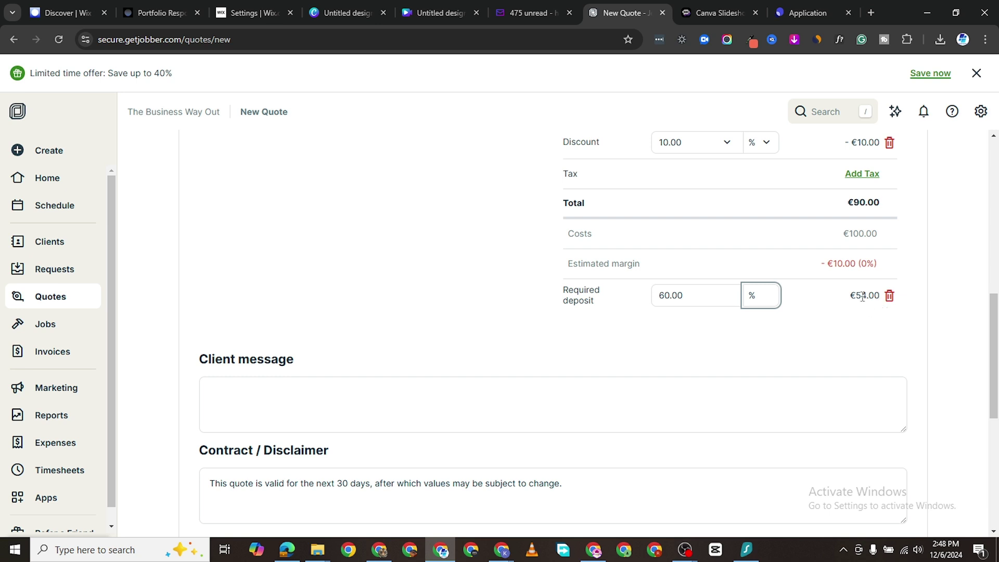
- Write the client message "Hey, that's the quote" on the quote
scroll(844, 303, "up", 2)
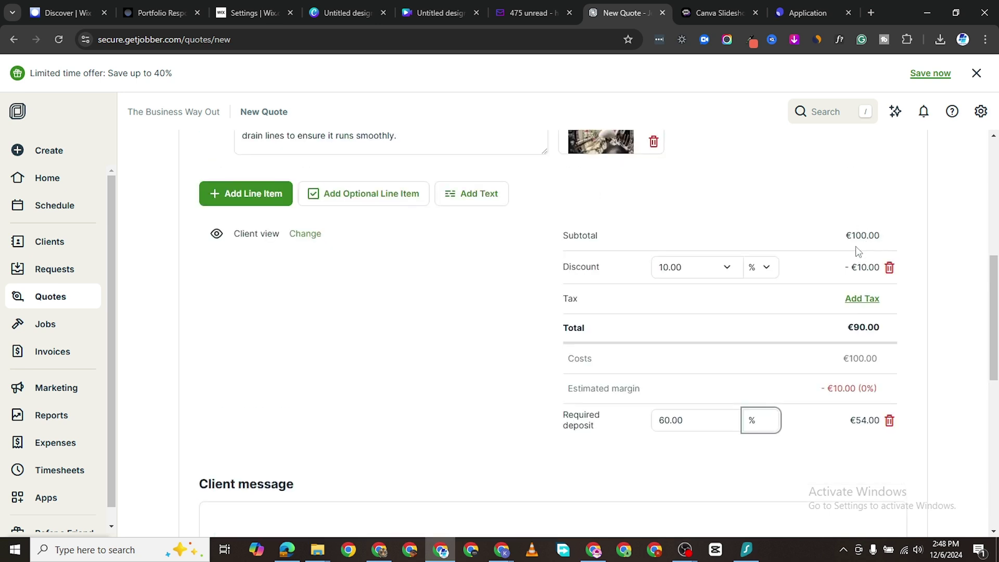
scroll(513, 373, "down", 5)
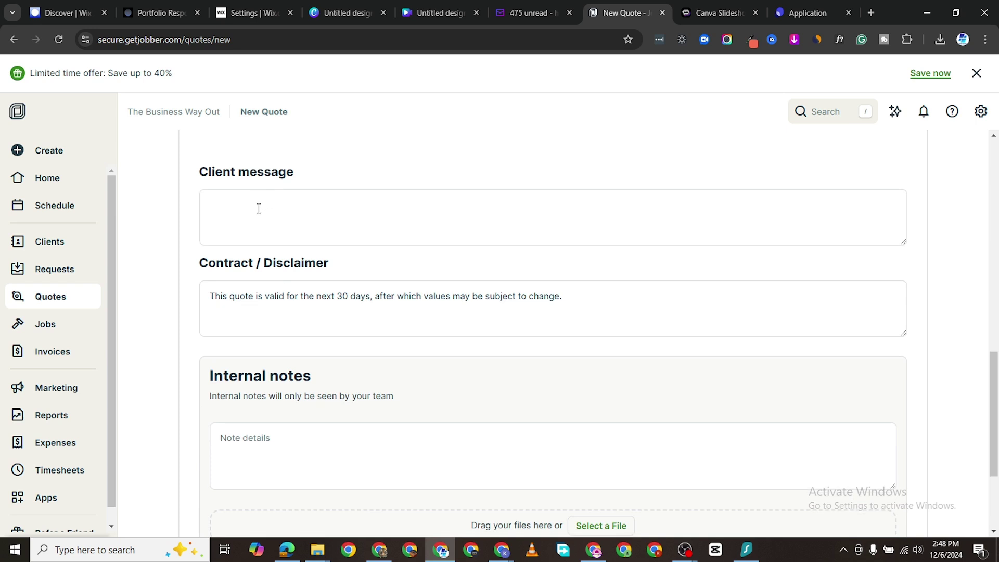
left_click(259, 209)
type("Hey")
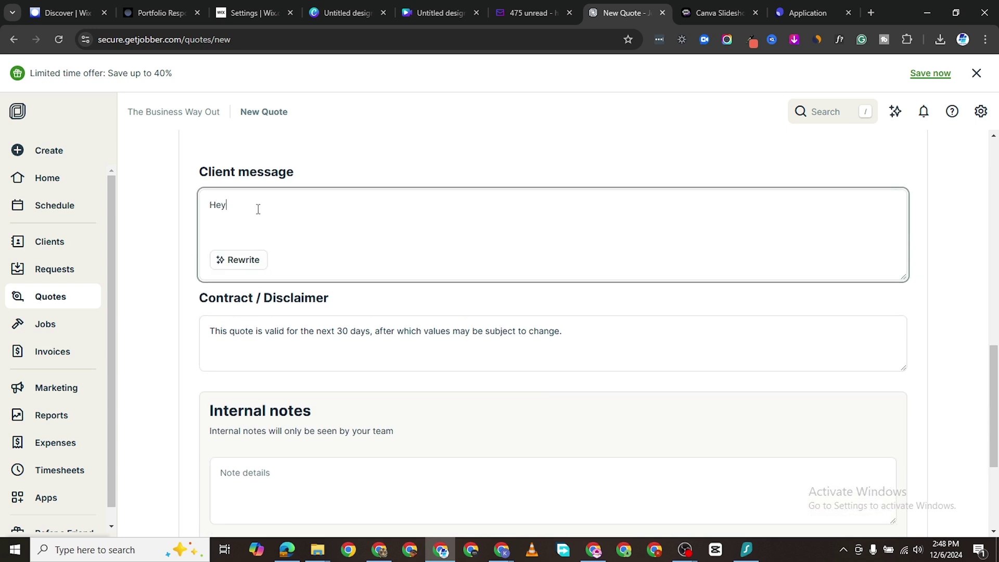
type(", that's the quote")
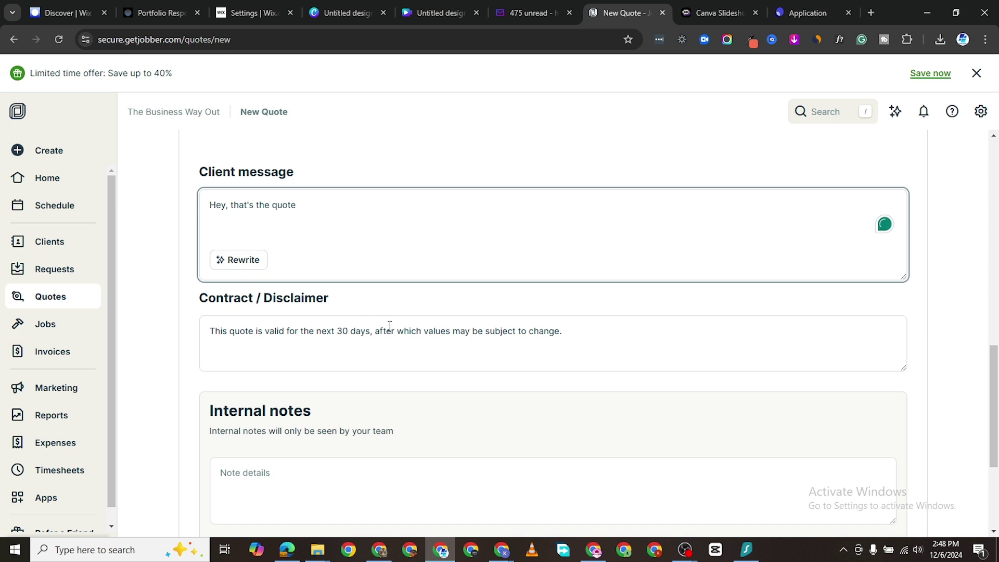
- Attach the image file jobber-wordmark-1200x628-1-1 to the quote's internal notes
left_click(444, 341)
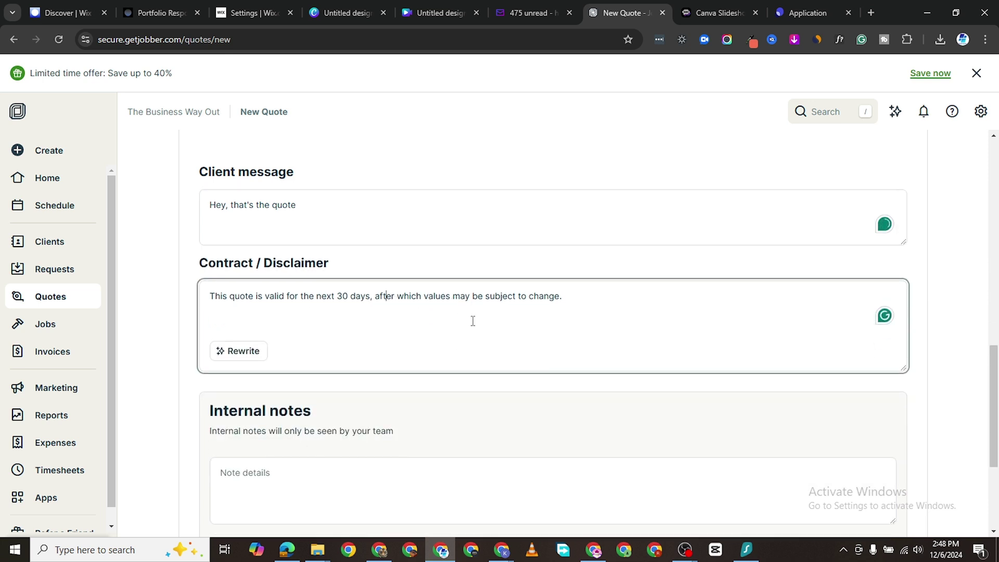
scroll(319, 348, "down", 3)
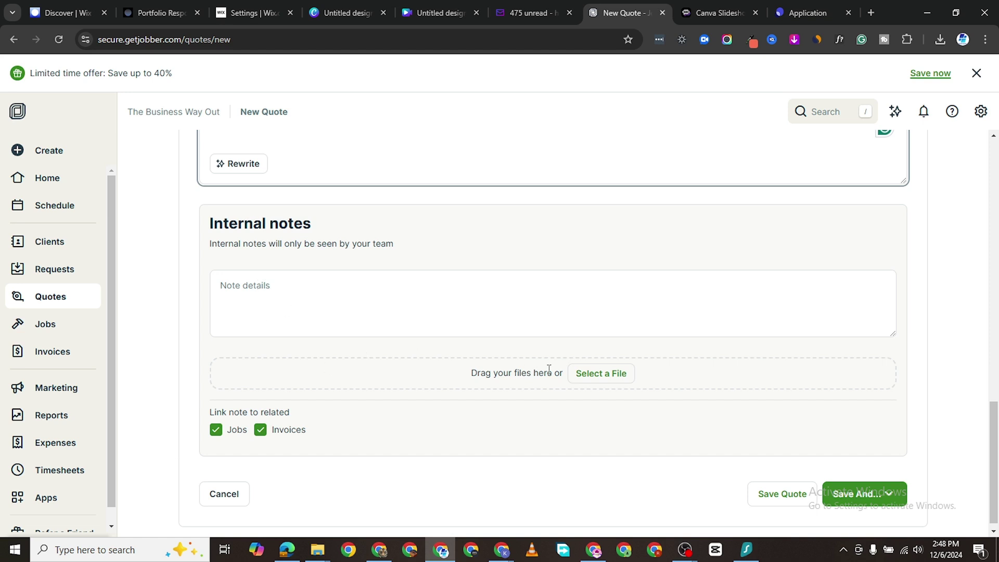
left_click(604, 380)
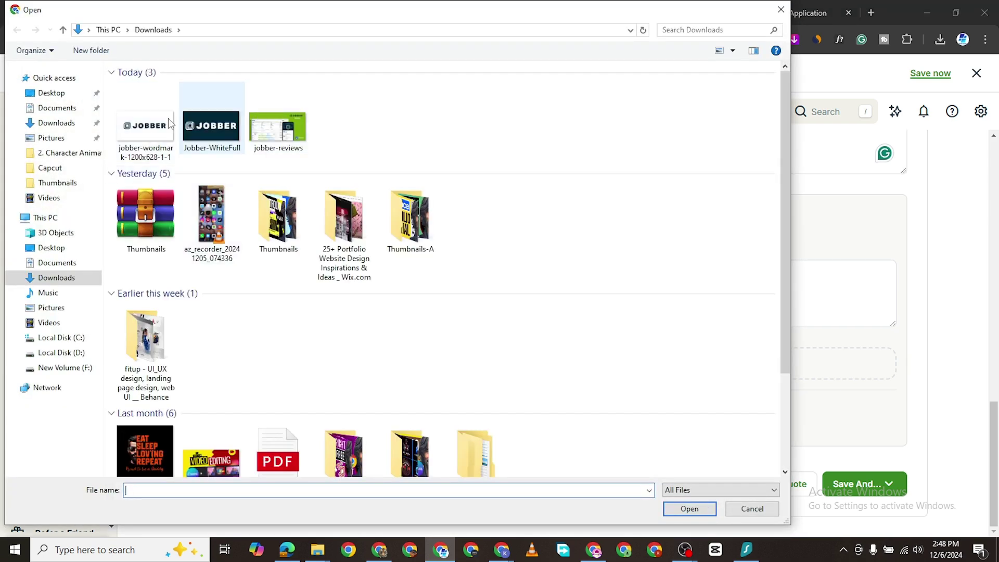
double_click(141, 128)
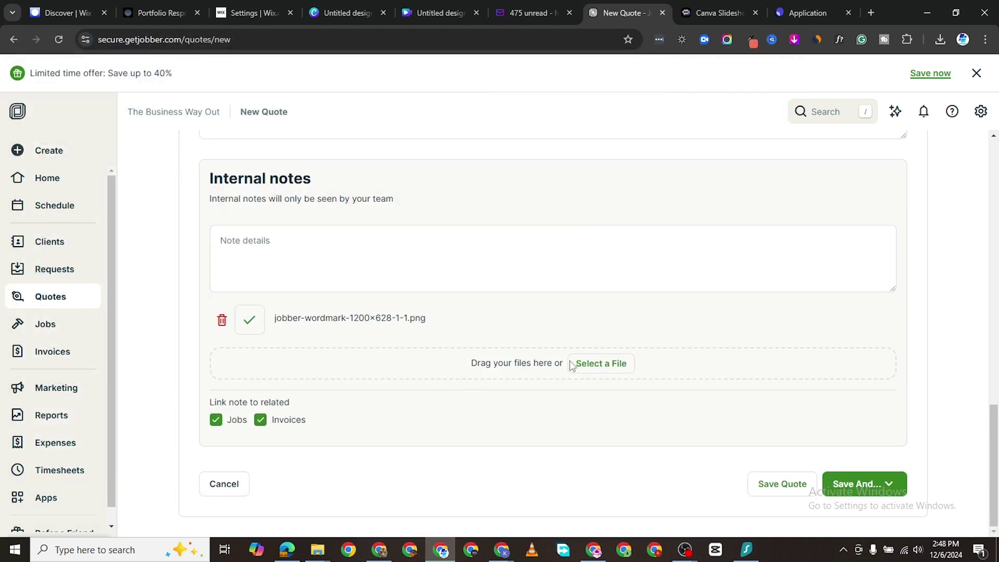
- Save the quote with the option to send it as an email
scroll(370, 404, "up", 3)
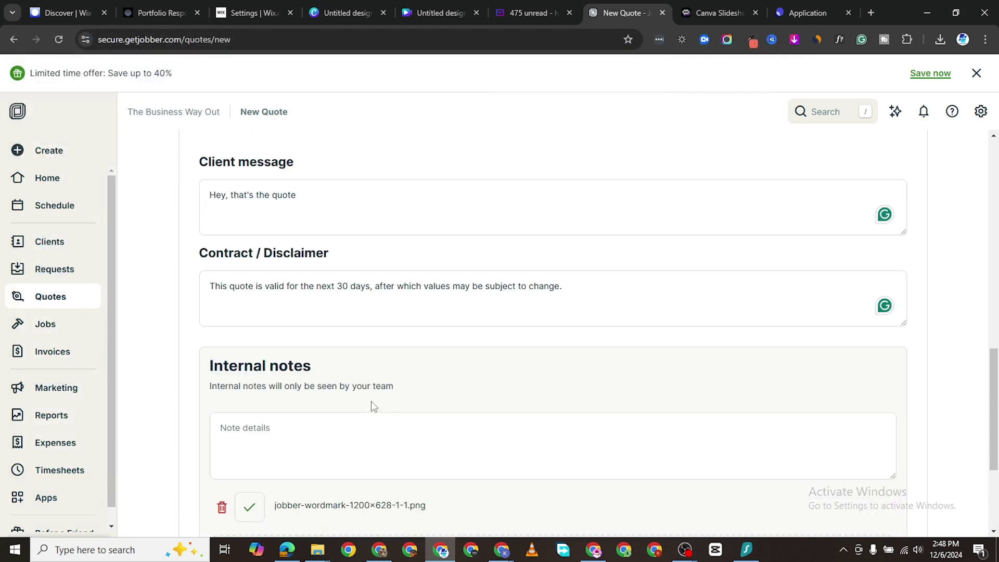
scroll(369, 421, "down", 3)
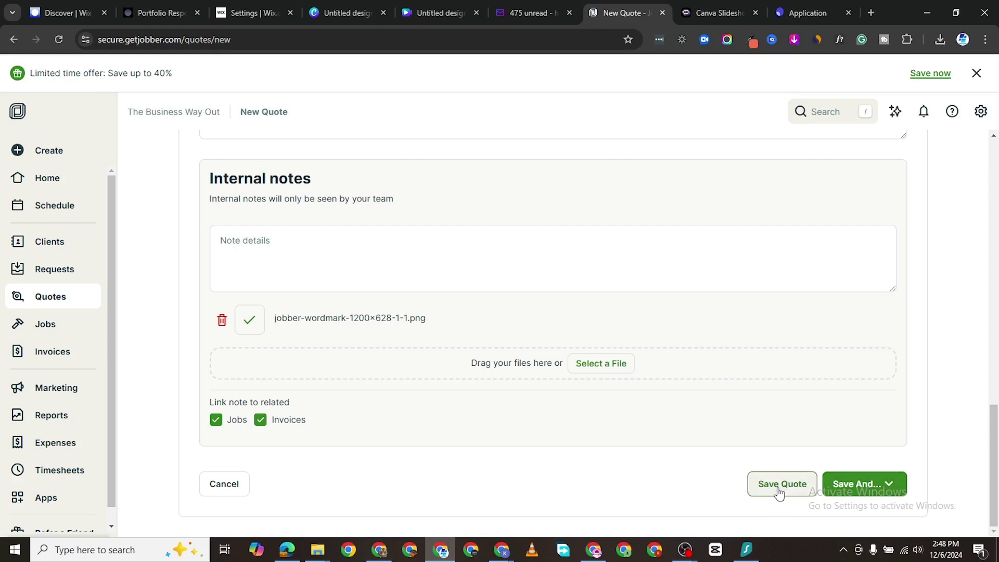
left_click(887, 485)
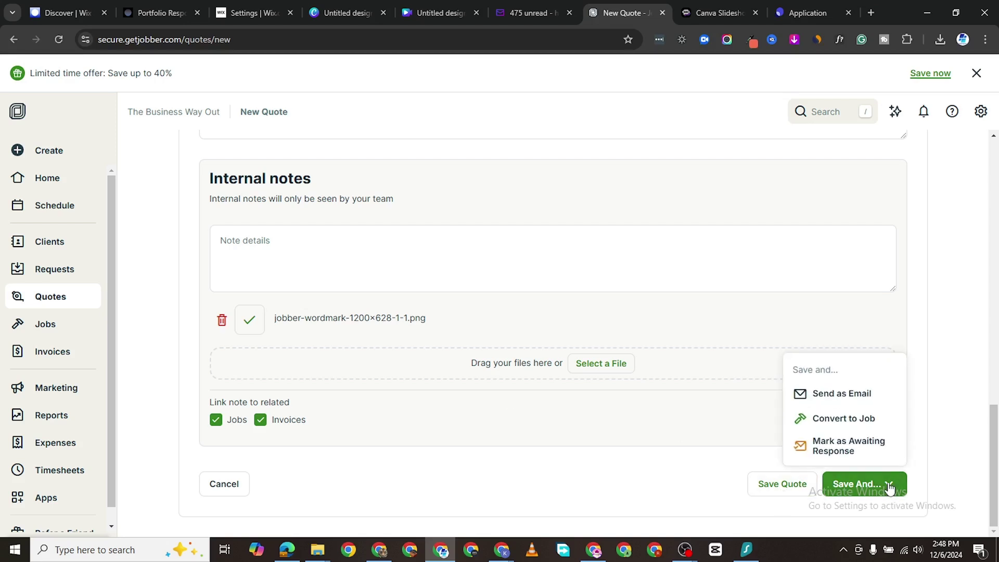
left_click(852, 396)
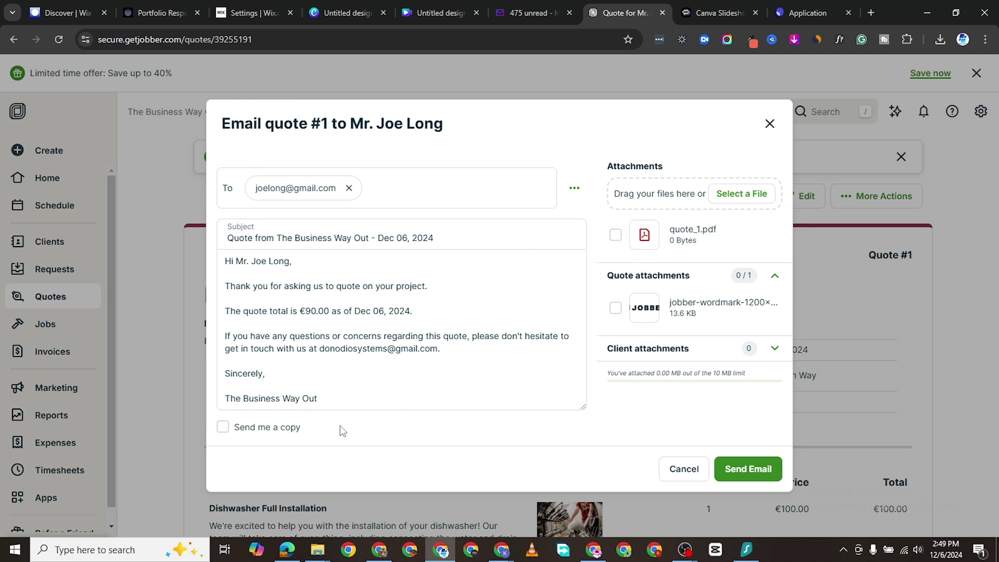
- Include quote_1.pdf and the jobber-wordmark image as email attachments and enable sending a copy to yourself
left_click(616, 235)
left_click(615, 310)
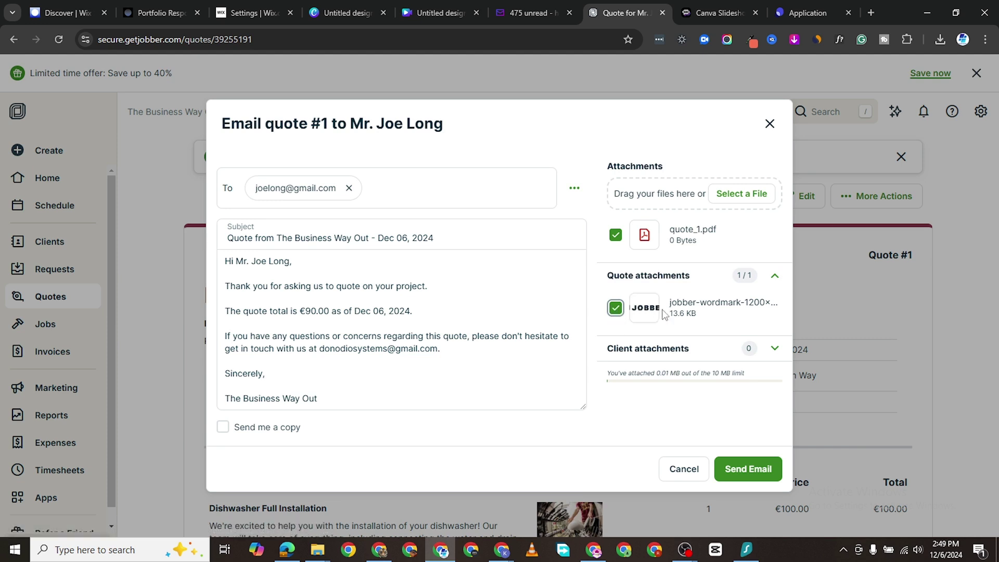
left_click(223, 428)
- Expand the client attachments to check them and send the quote email to the client
left_click(775, 351)
scroll(742, 364, "down", 1)
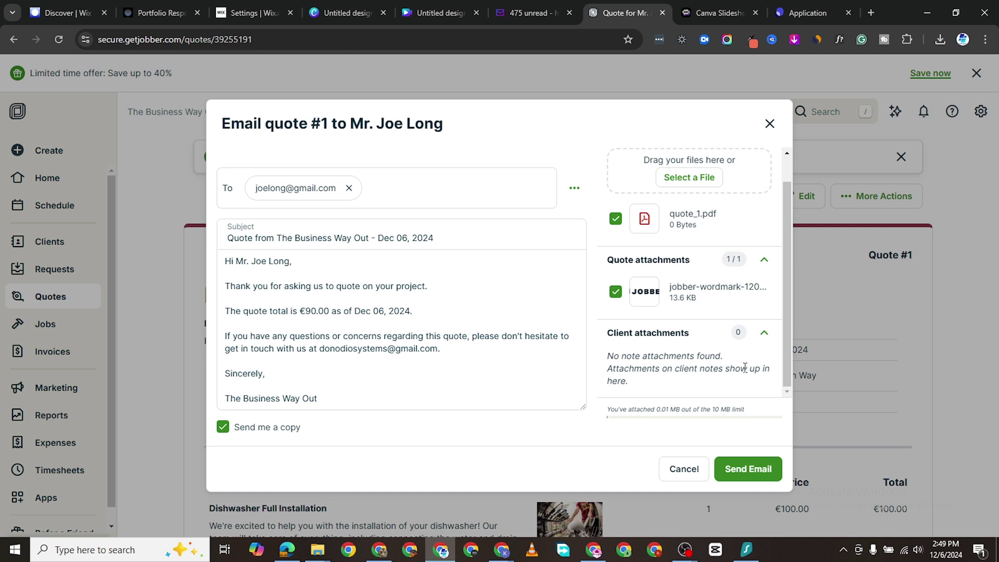
scroll(746, 367, "up", 1)
scroll(741, 371, "down", 1)
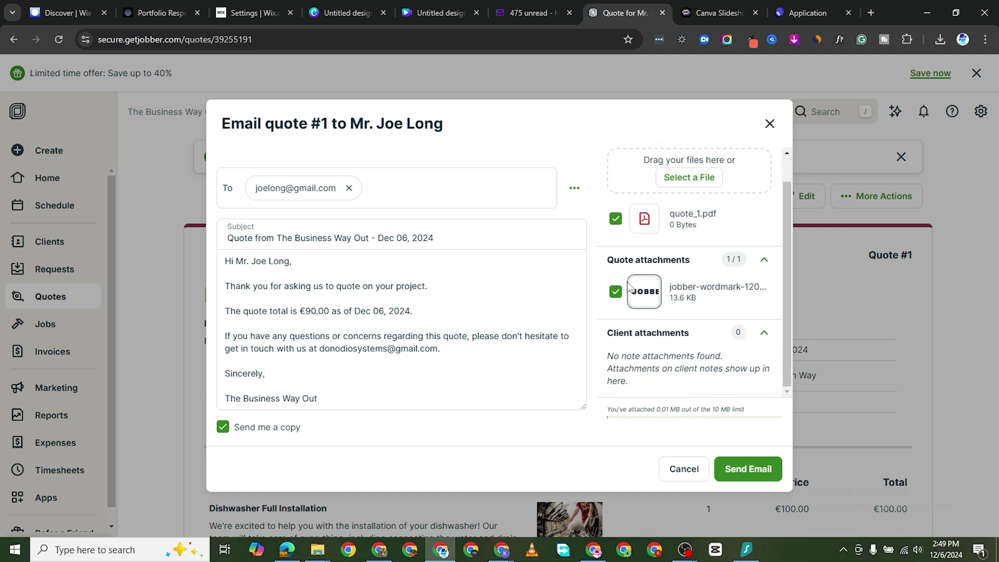
left_click(754, 469)
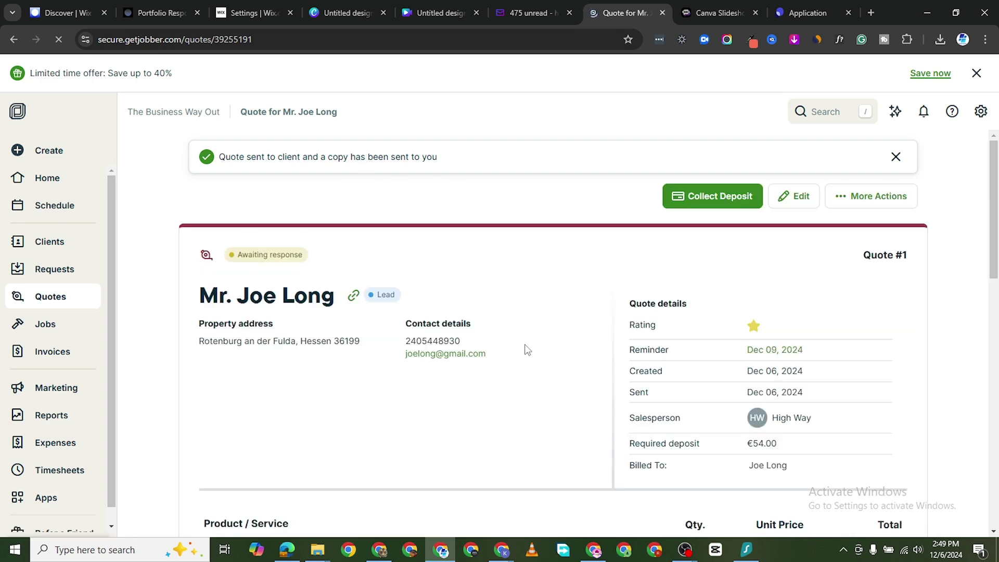
- Review the sent quote from its details and line item through the client message to the internal notes
scroll(541, 326, "down", 5)
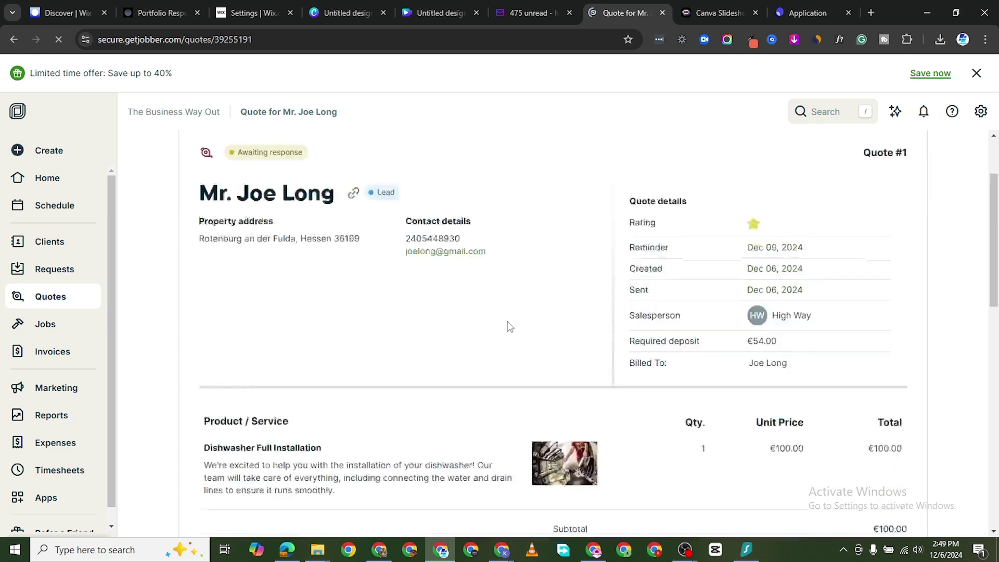
scroll(558, 355, "up", 5)
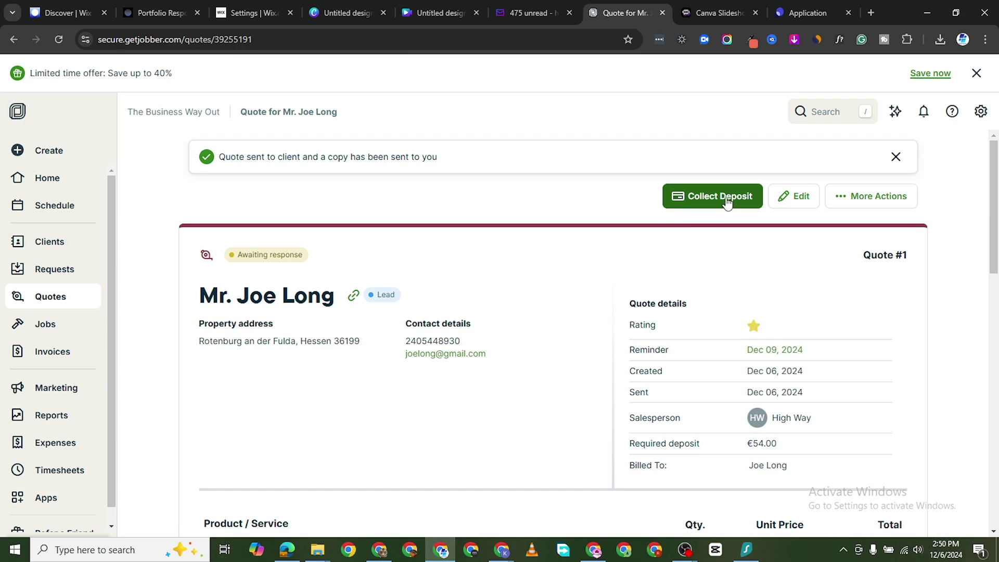
scroll(630, 414, "down", 10)
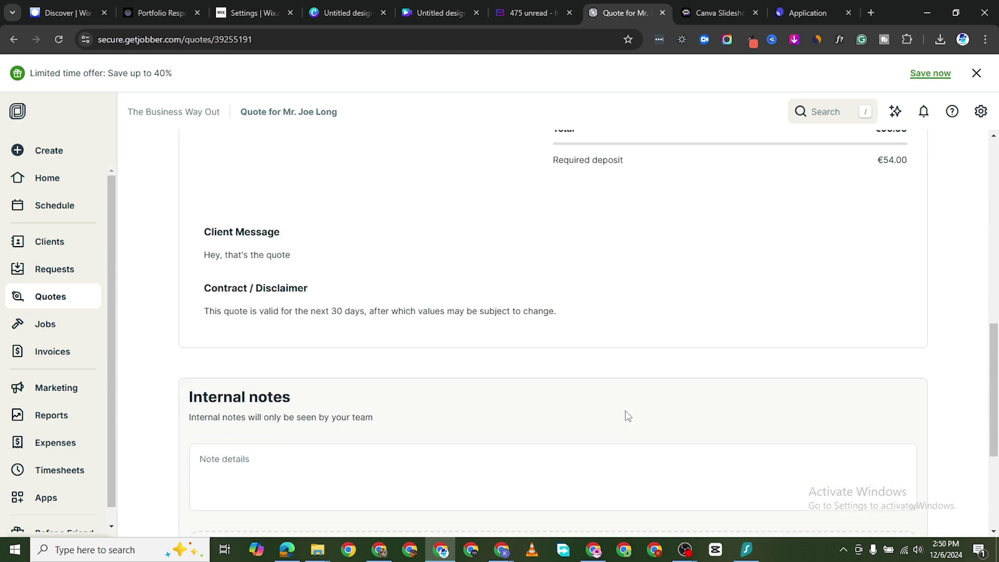
scroll(628, 415, "down", 4)
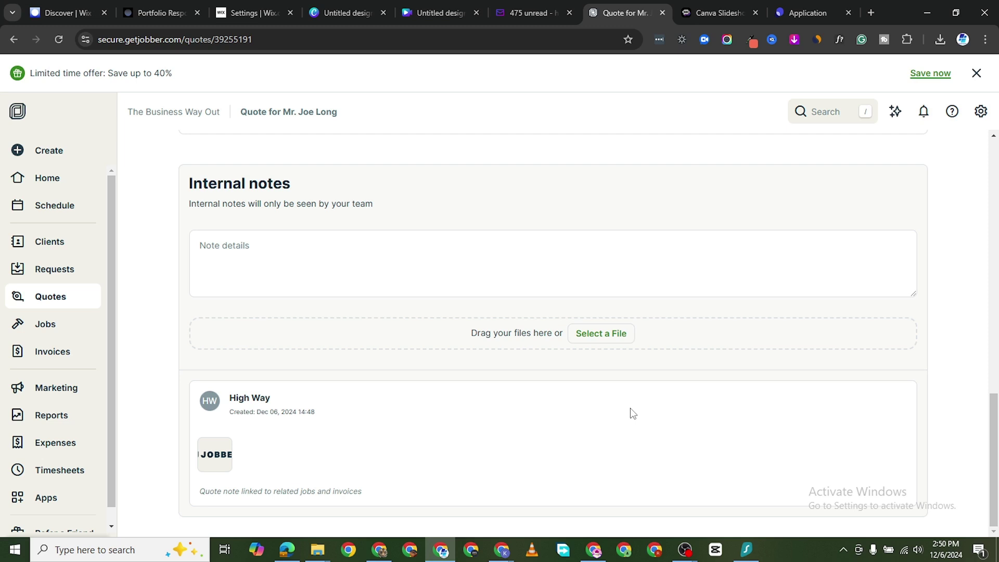